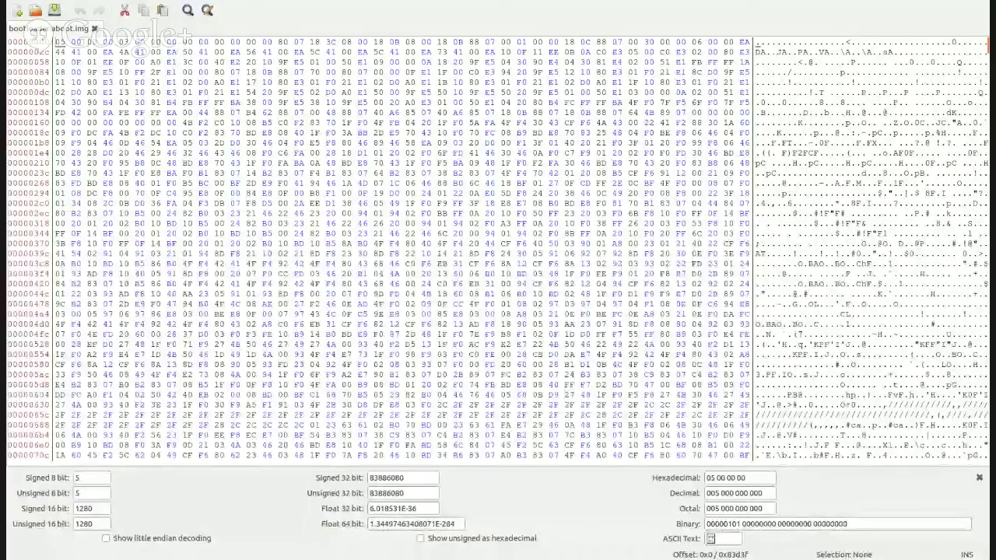
Search the bootloader.aboot.img hex data for the text "OEM"
click(867, 243)
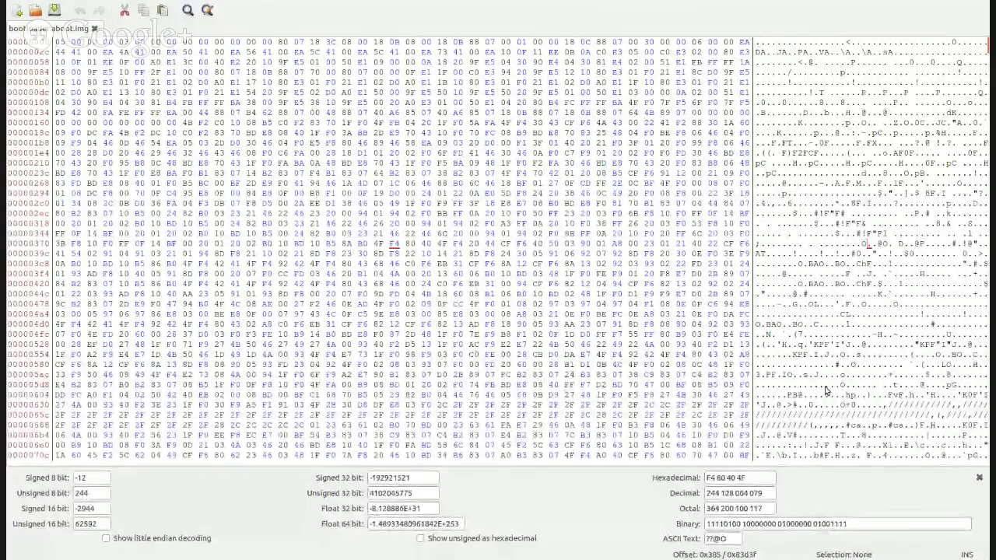
key(ctrl+f)
click(807, 452)
click(805, 517)
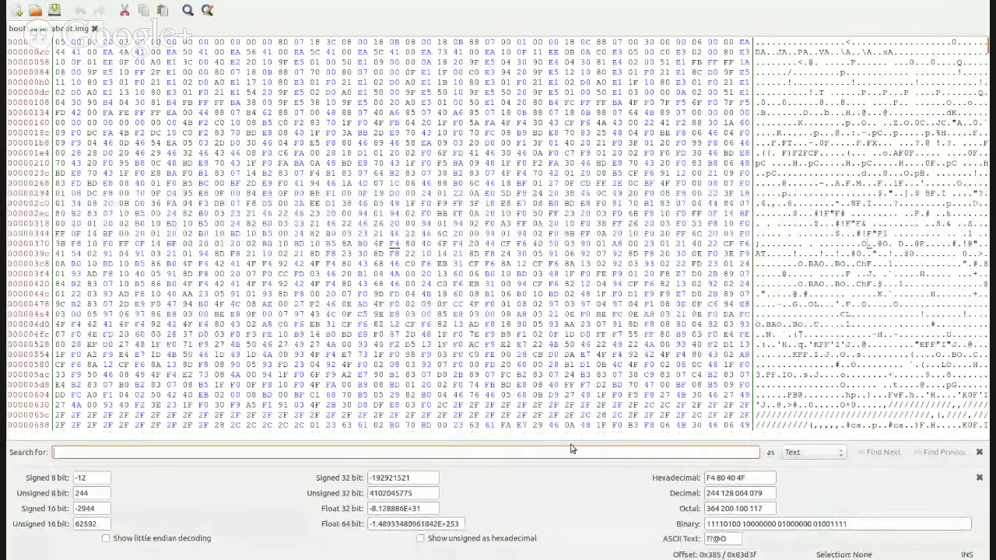
text(OEM)
key(Return)
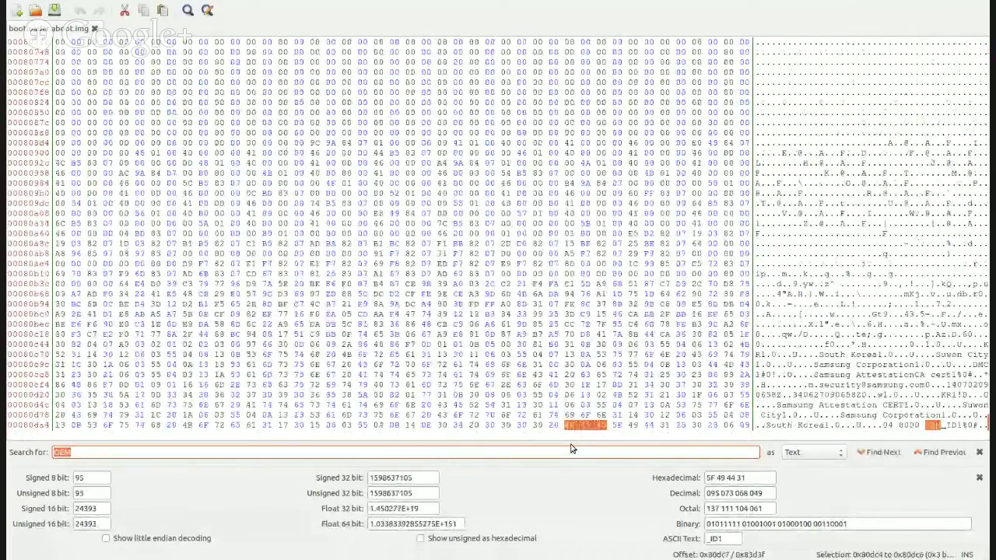
Search the image for text starting with "OEM un", and for the lowercase string "oem unlock"
click(391, 455)
text(un)
key(Return)
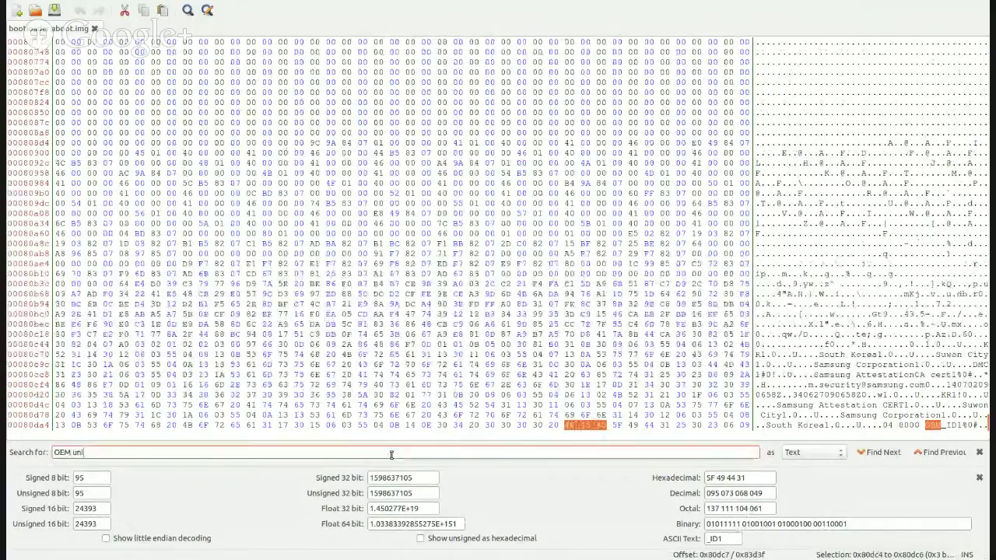
drag(121, 454, 48, 455)
text(oem unlo)
key(Return)
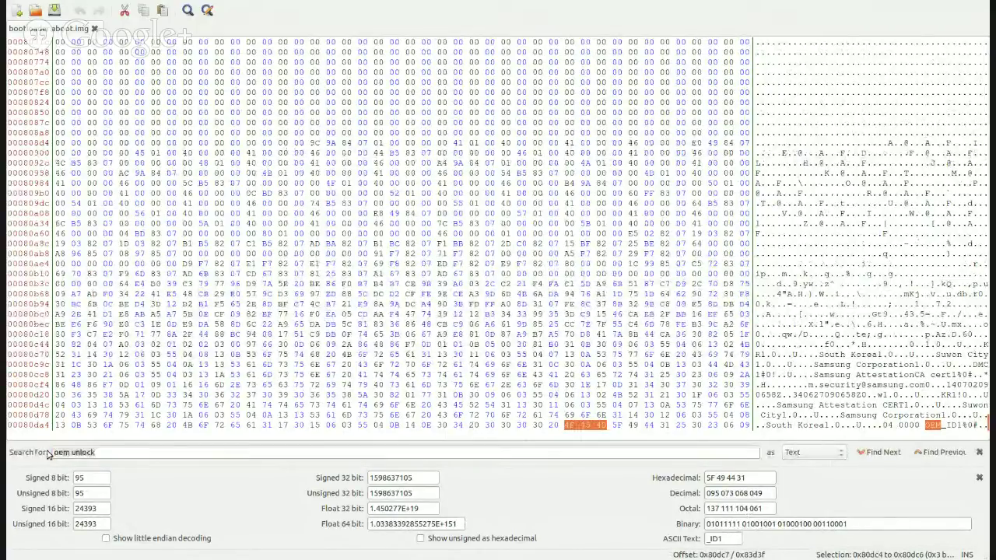
Search backwards through the image for the lowercase text "oem"
drag(111, 453, 14, 451)
key(BackSpace)
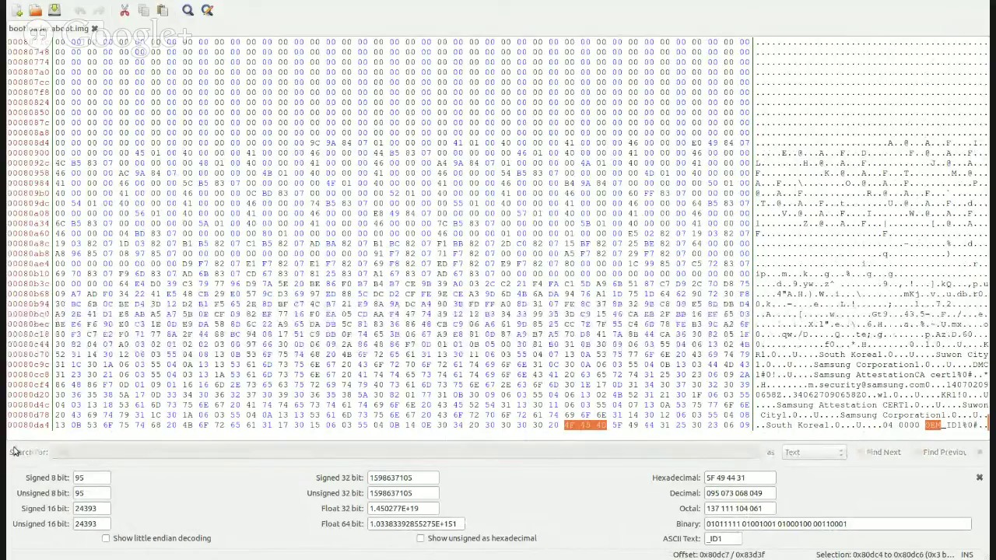
text(oem)
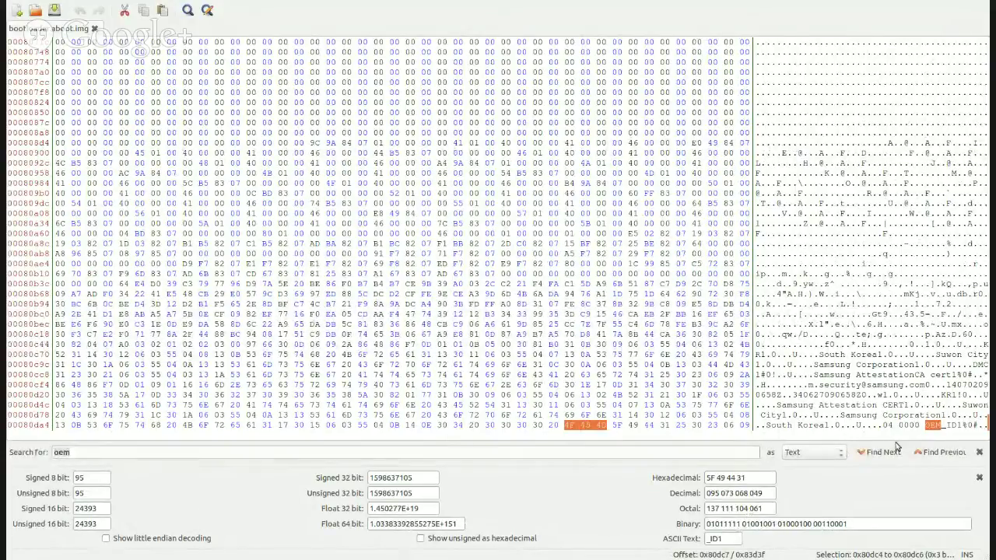
click(949, 455)
click(945, 453)
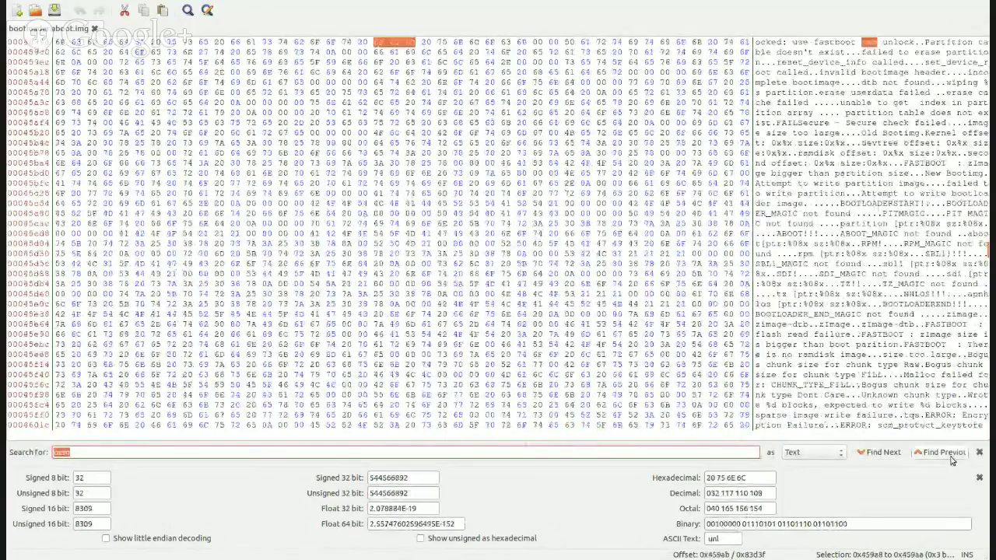
Highlight the "fastboot oem unlock" string in the device-locked message of the decoded text
scroll(829, 303, up, 5)
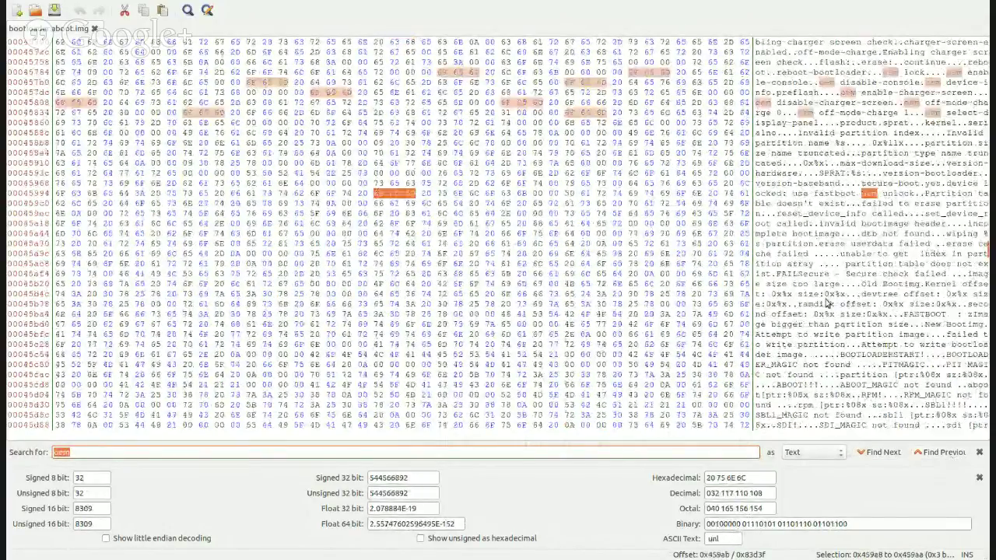
scroll(829, 303, up, 3)
drag(817, 284, 955, 288)
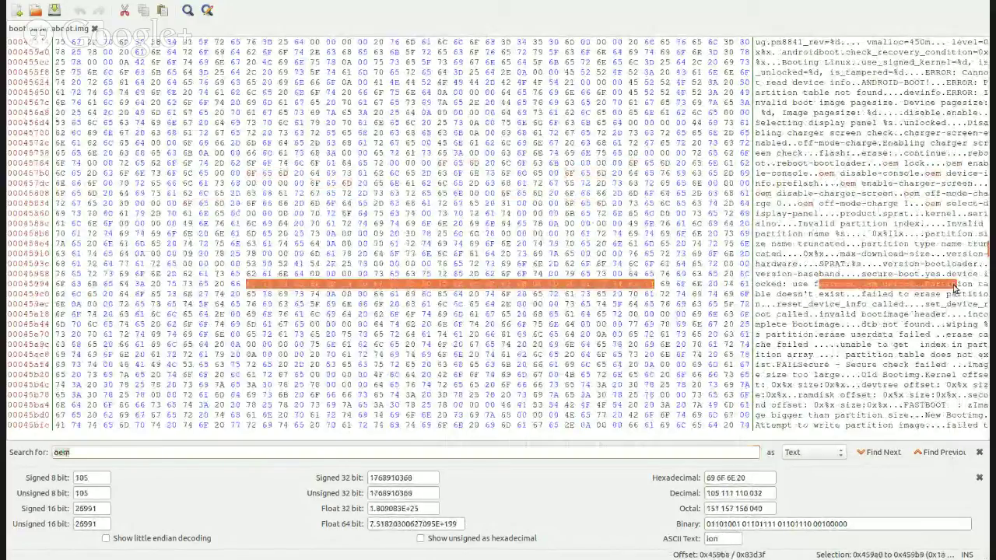
Go back to an earlier "oem" match and select the text block above it, from offset 0x4549c to 0x45696
click(929, 454)
click(929, 453)
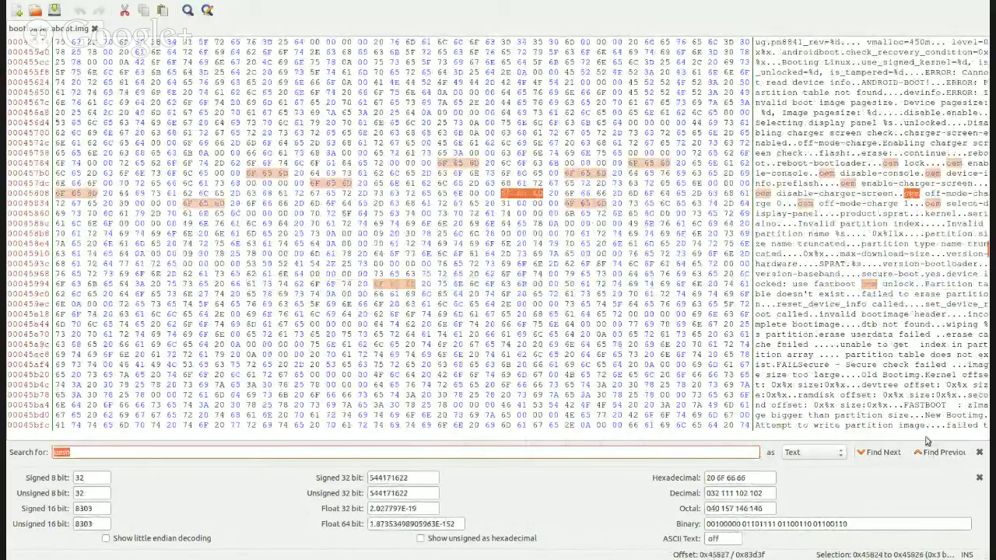
scroll(904, 354, up, 2)
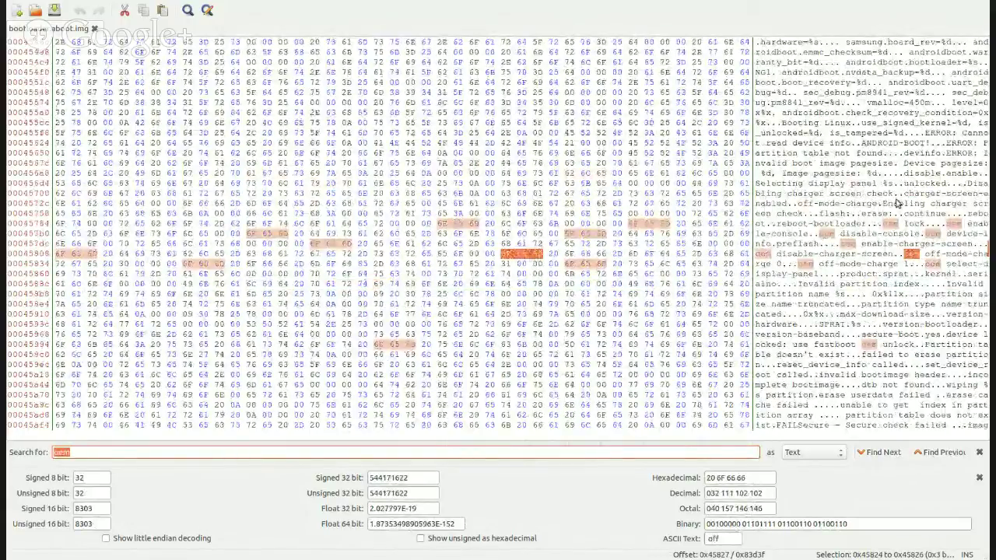
click(899, 224)
drag(894, 163, 858, 51)
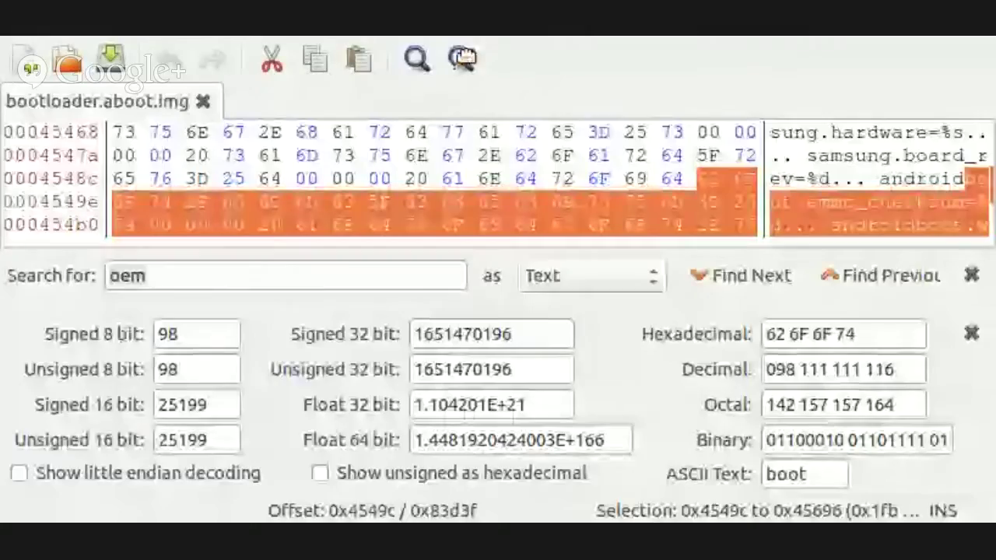
Resize the hex editor window to fit the magnified view with wider rows of bytes
key(ctrl+super+Up)
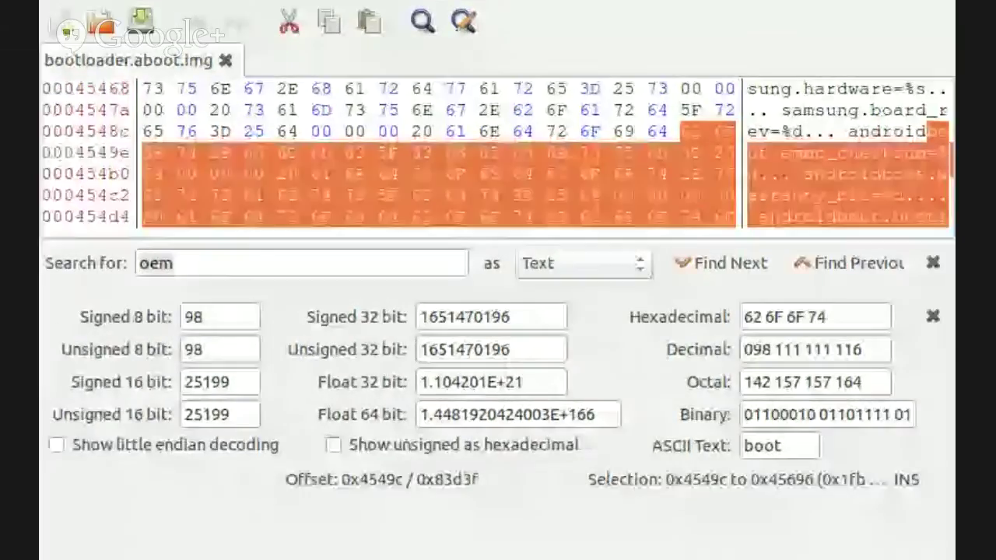
key(ctrl+super+Down)
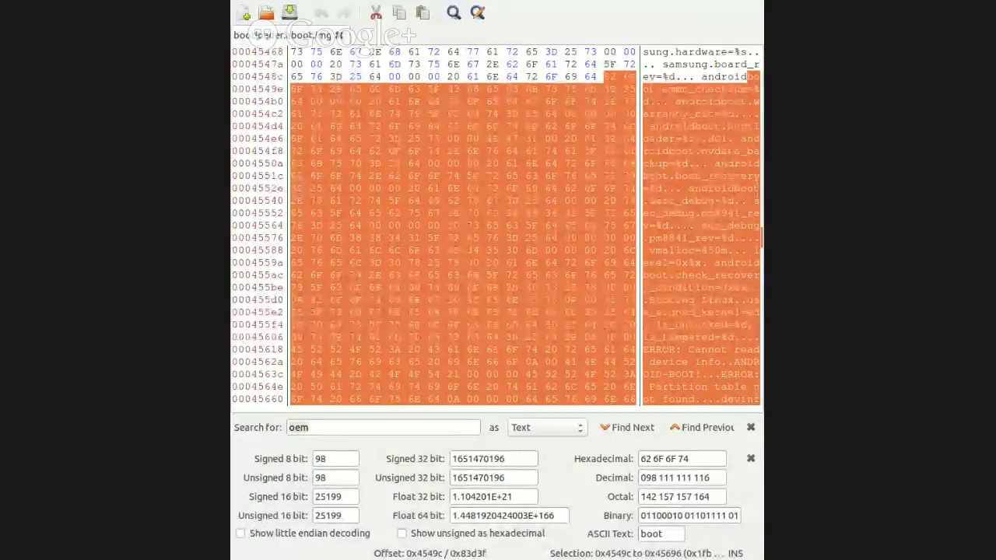
drag(763, 15, 992, 4)
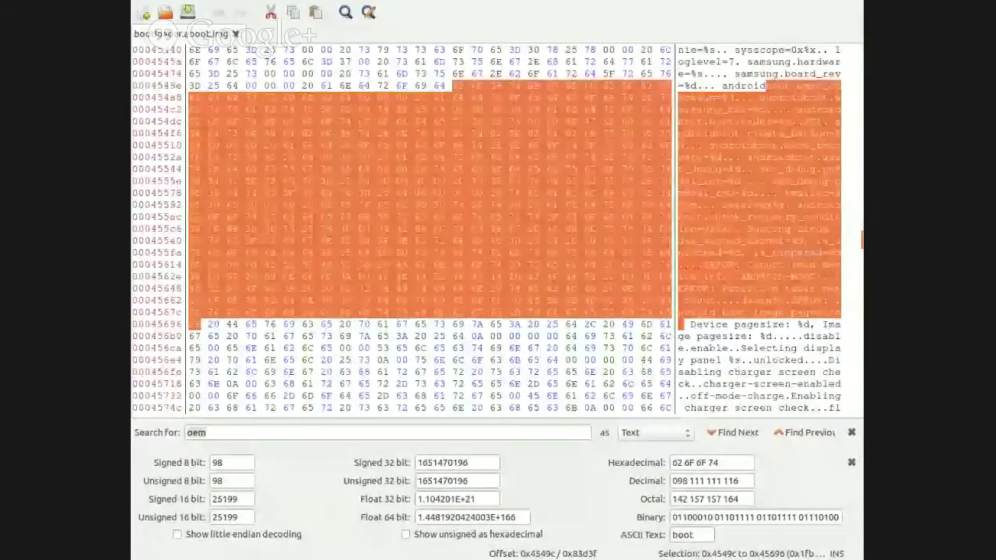
Clear the selection and examine the androidboot parameter strings down to the "Booting Linux" message
click(790, 120)
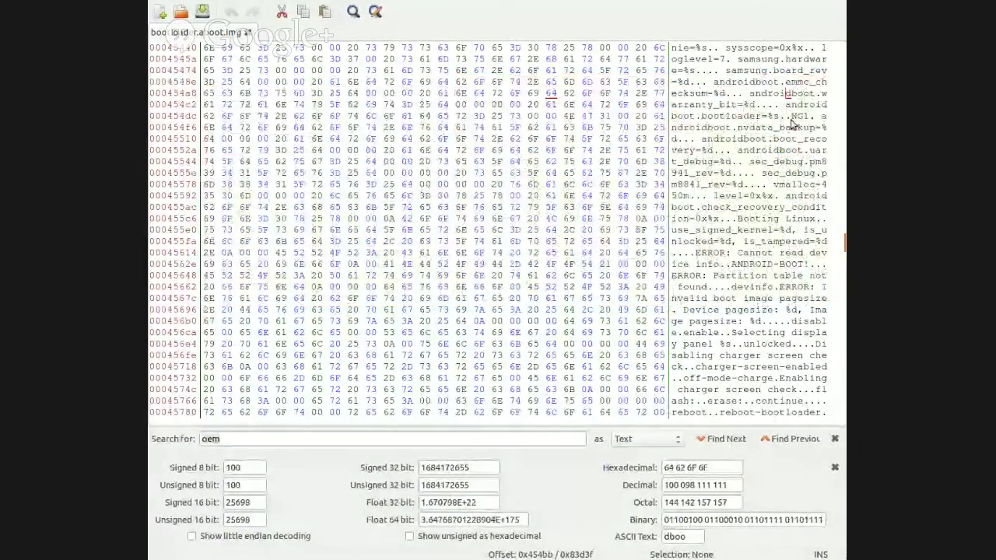
scroll(774, 184, down, 1)
scroll(774, 183, down, 2)
click(753, 116)
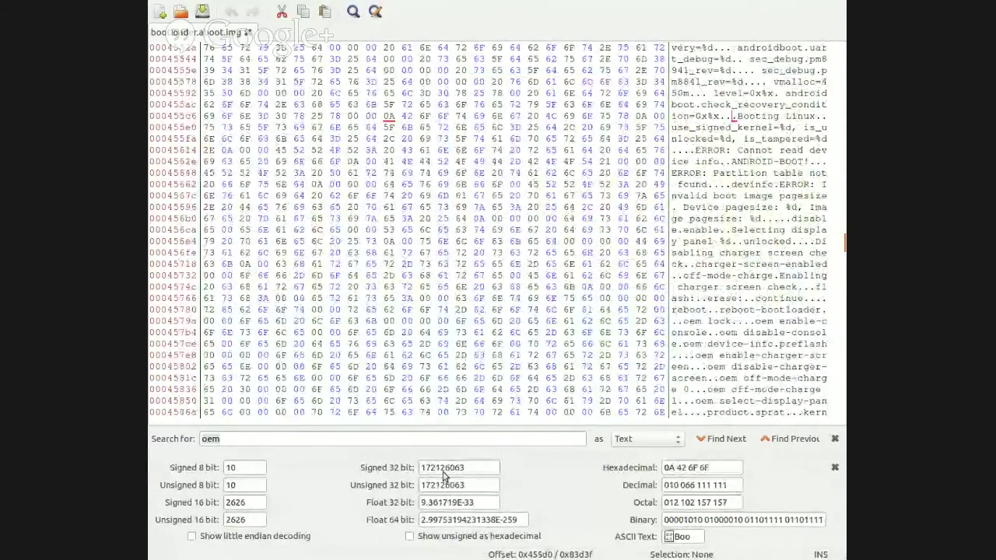
Find the next "oem" match and examine the surrounding list of fastboot command strings
click(722, 439)
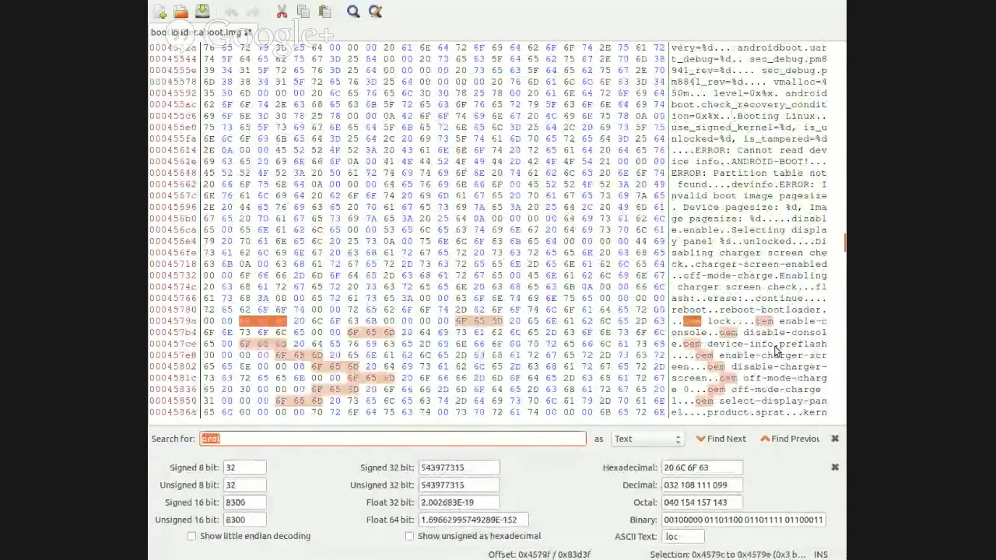
scroll(763, 268, down, 5)
click(758, 93)
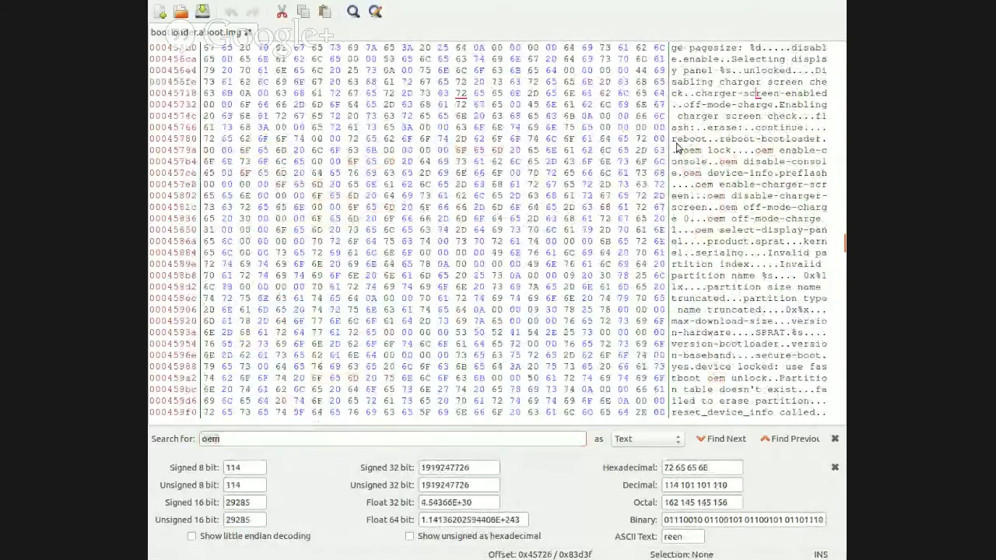
scroll(784, 145, up, 1)
scroll(784, 145, up, 1)
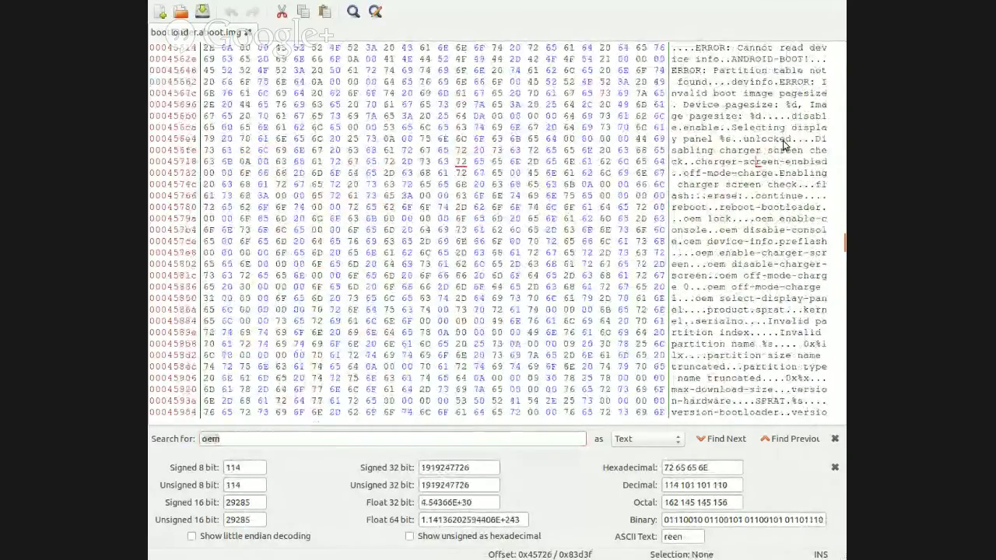
Select the fastboot command strings from "flash:" through "version-hardware"
drag(738, 139, 737, 388)
click(811, 184)
click(818, 184)
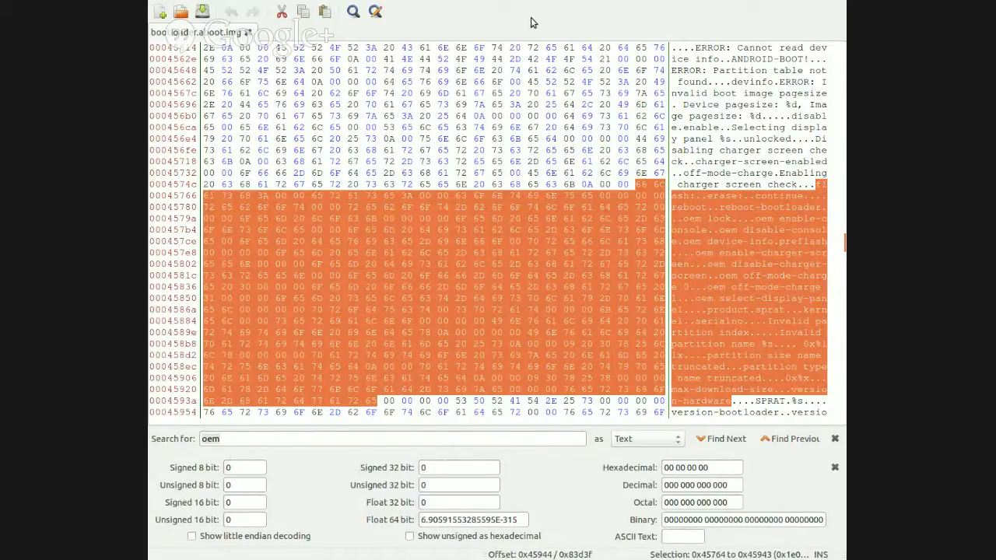
Highlight the second "off-mode-charge" command string, the one with argument 1, in the decoded text
click(741, 297)
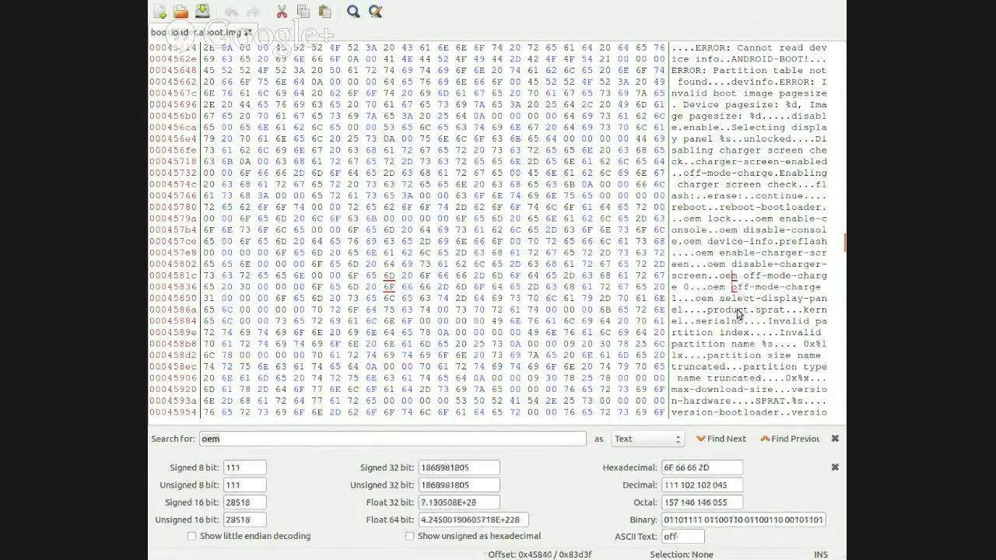
key(shift+End)
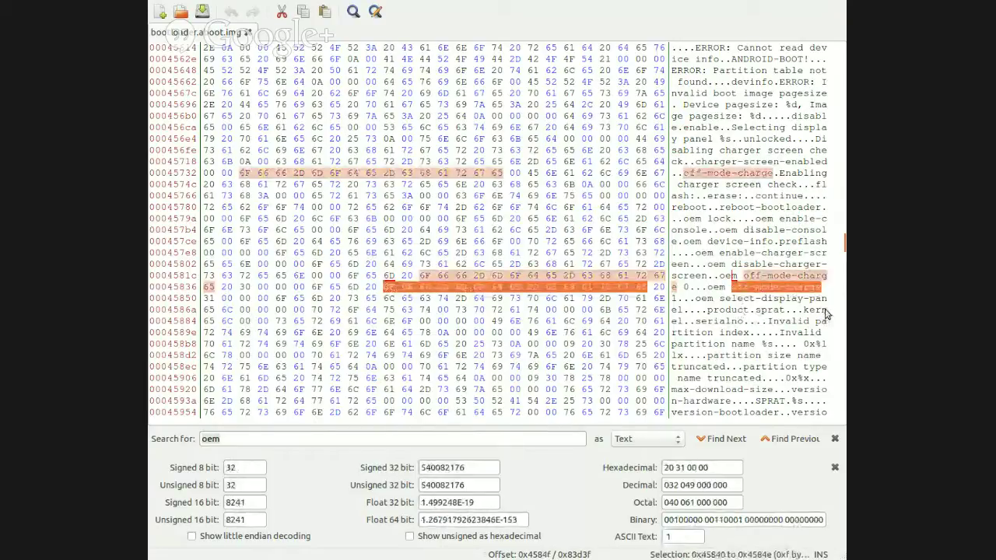
click(786, 297)
drag(714, 299, 820, 300)
drag(738, 314, 837, 309)
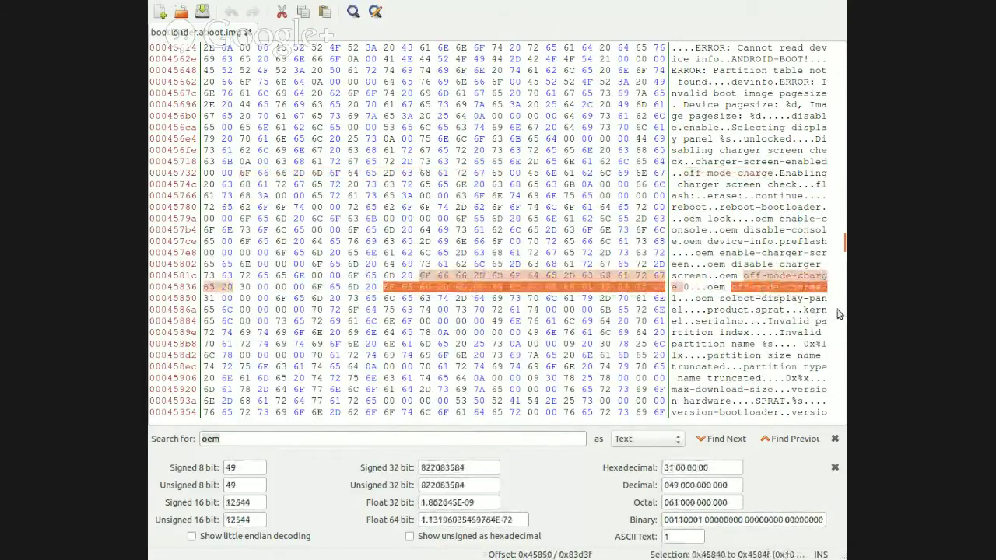
Clear the selection and highlight the "oem select-display-panel" command string
click(765, 289)
click(780, 297)
click(794, 259)
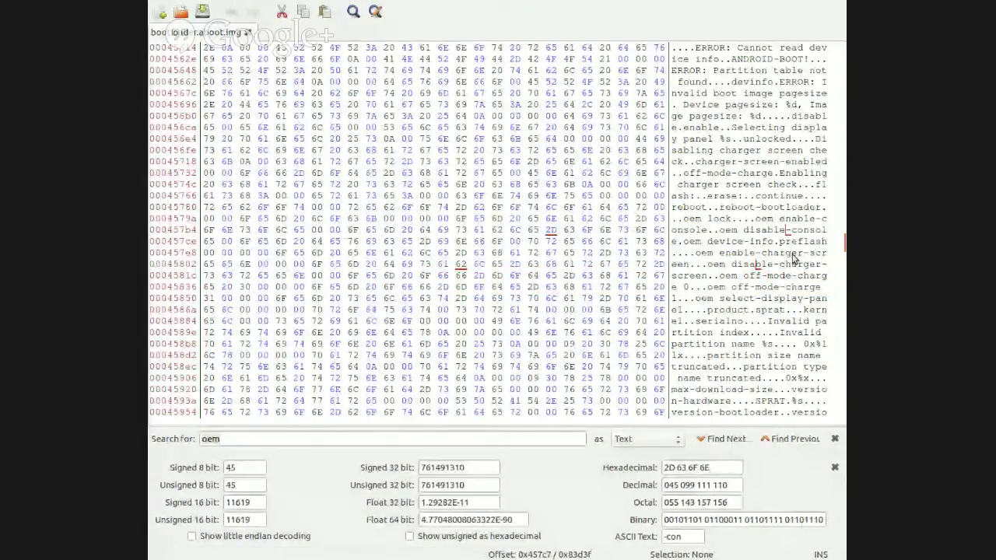
drag(778, 211, 686, 337)
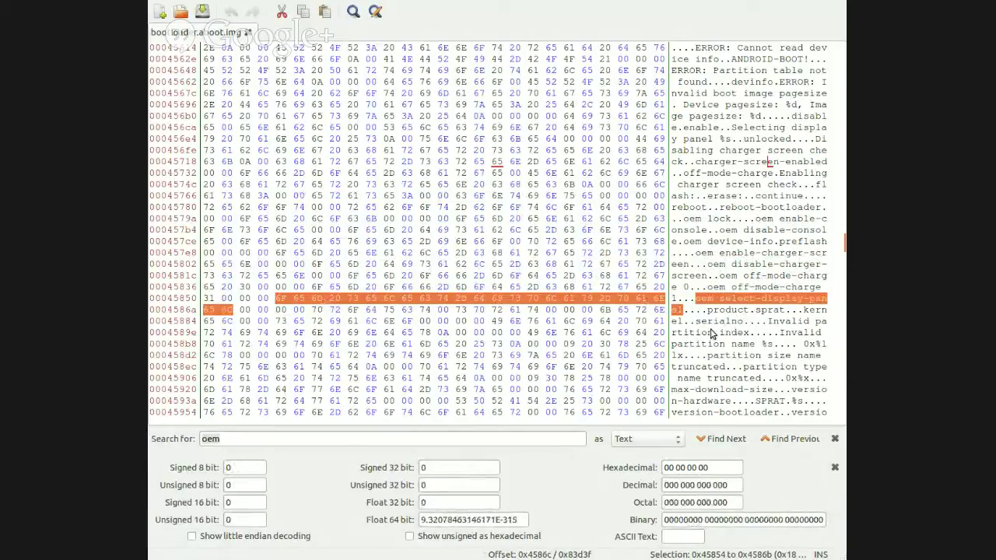
Highlight the "oem enable-console" command string in the decoded text
click(766, 220)
drag(755, 220, 727, 246)
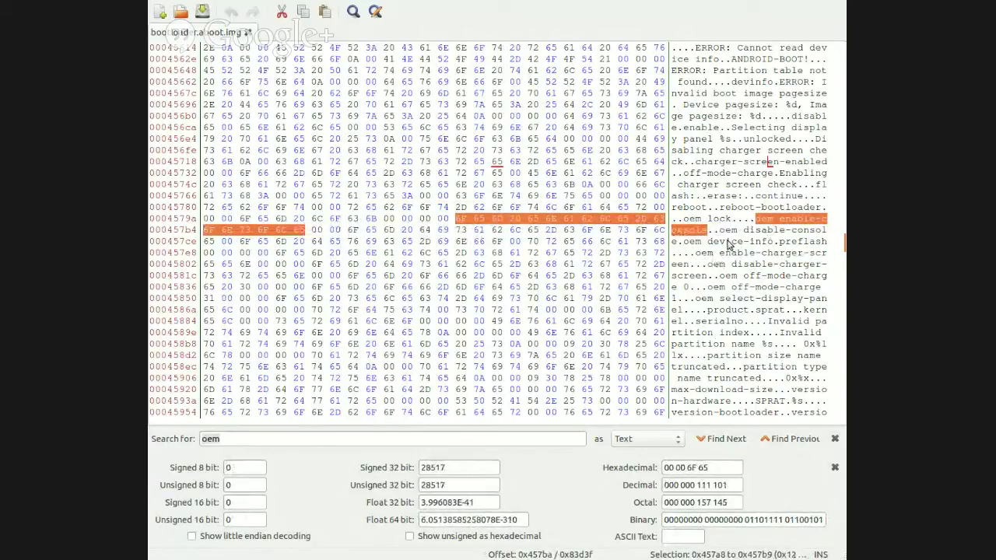